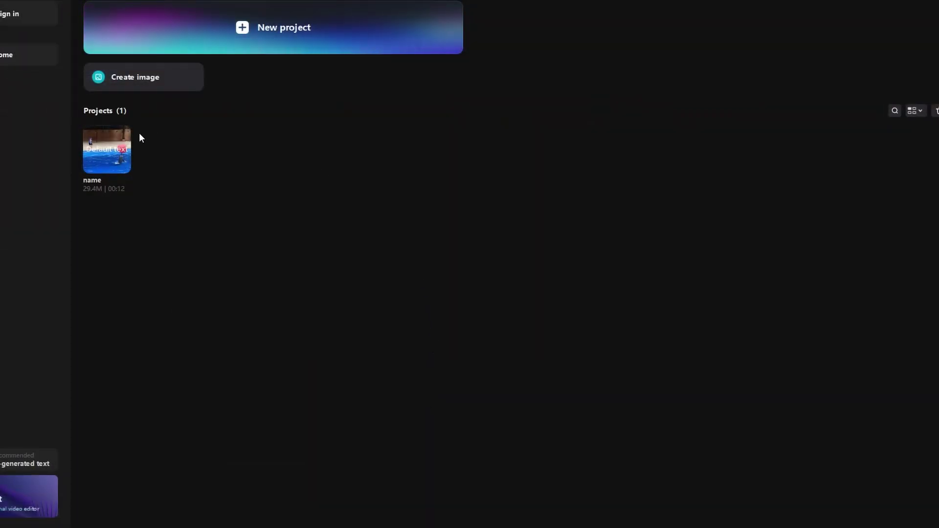
Open the project 'name' from the CapCut home screen.
left_click(121, 154)
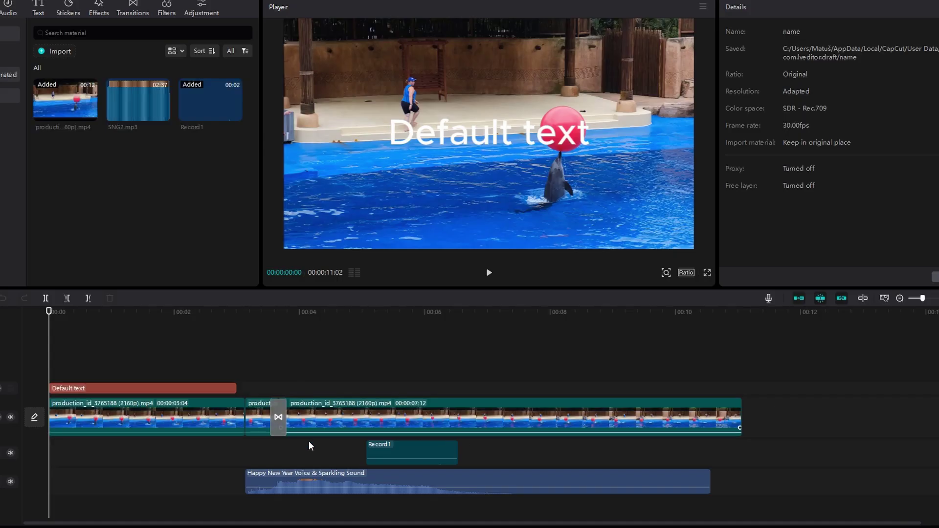
Move the playhead near the start and mute the main video track's original audio.
left_click(143, 420)
scroll(345, 378, "up", 3)
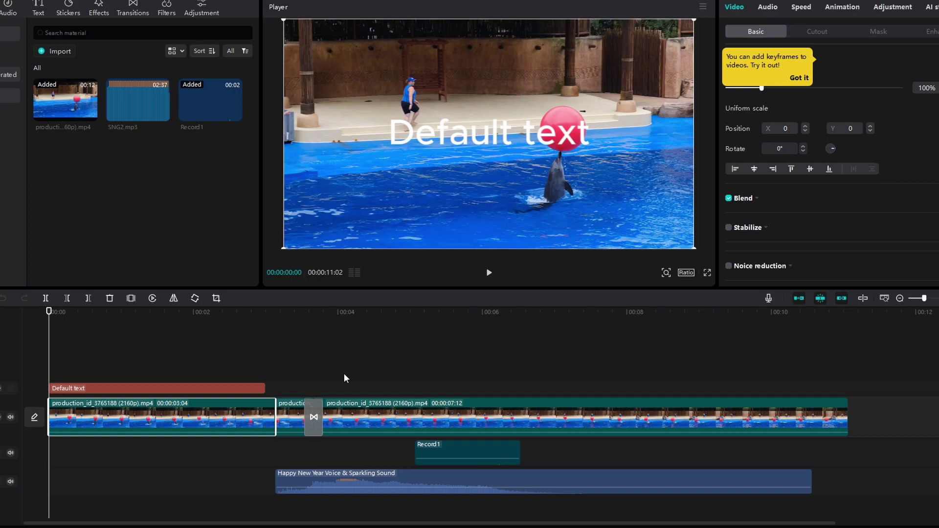
left_click(207, 477)
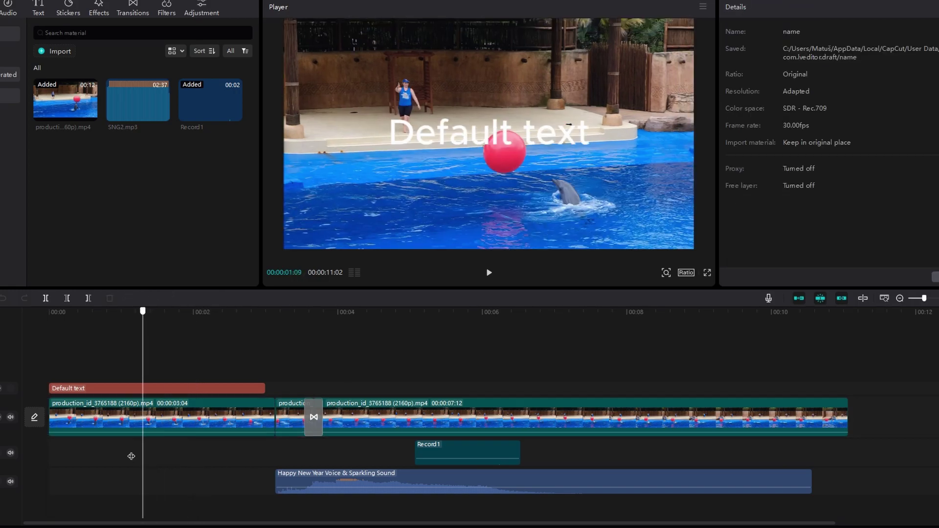
left_click_drag(207, 477, 91, 455)
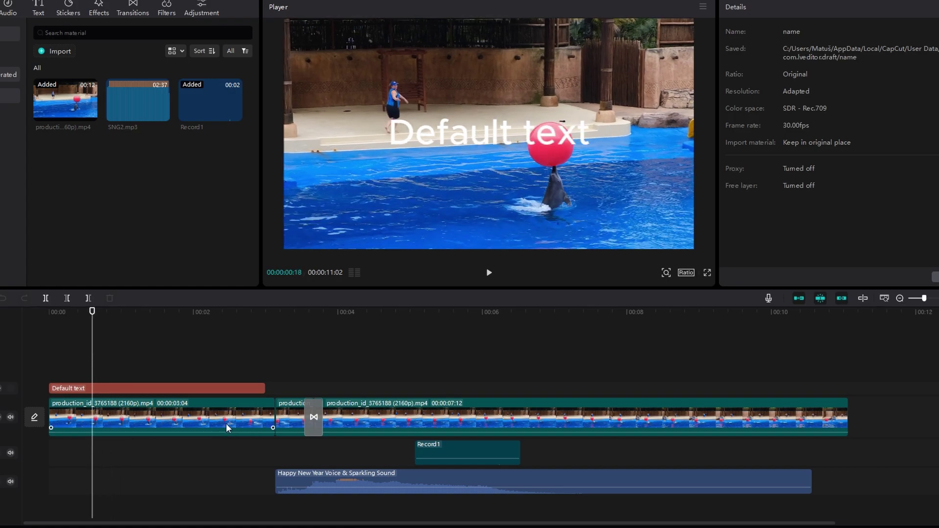
left_click(11, 417)
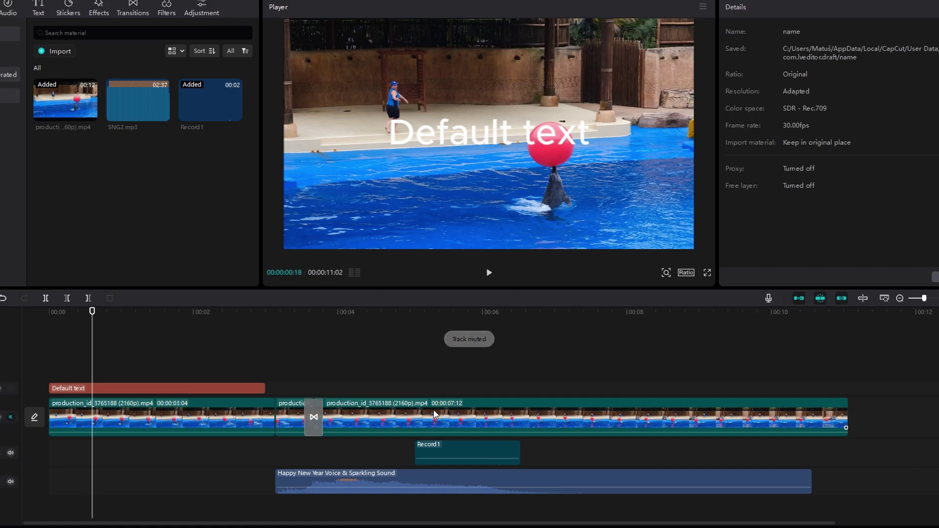
Give the first dolphin clip saturation 50, hue -31, brightness -34, contrast 5 and highlight 21.
left_click(465, 417)
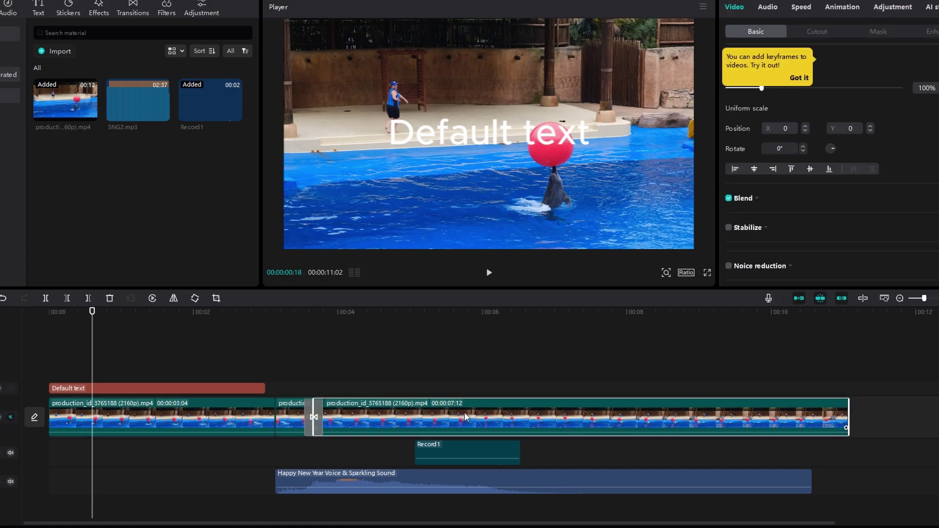
left_click(215, 422)
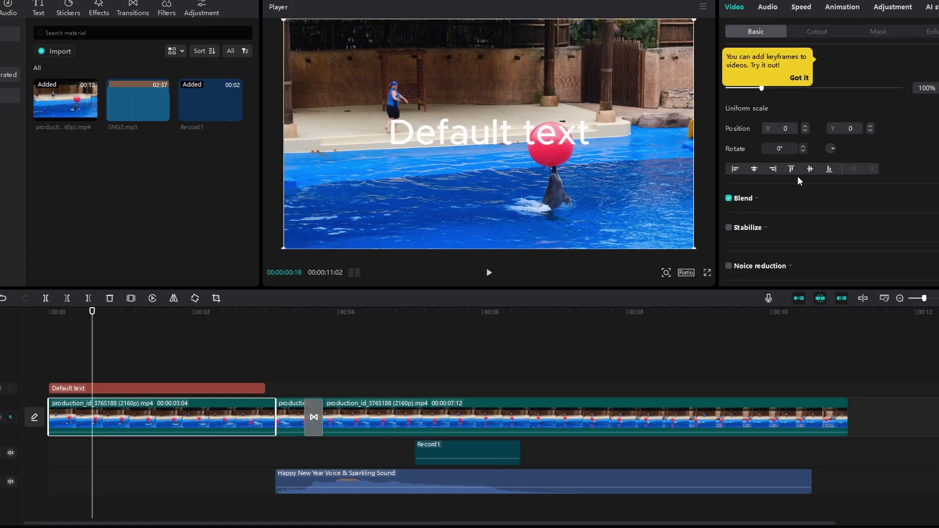
left_click(895, 7)
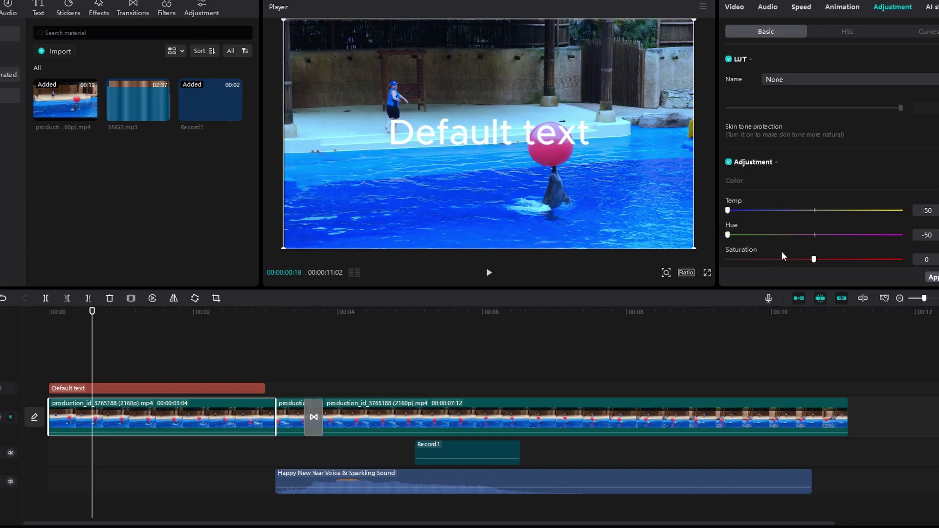
left_click_drag(818, 259, 938, 256)
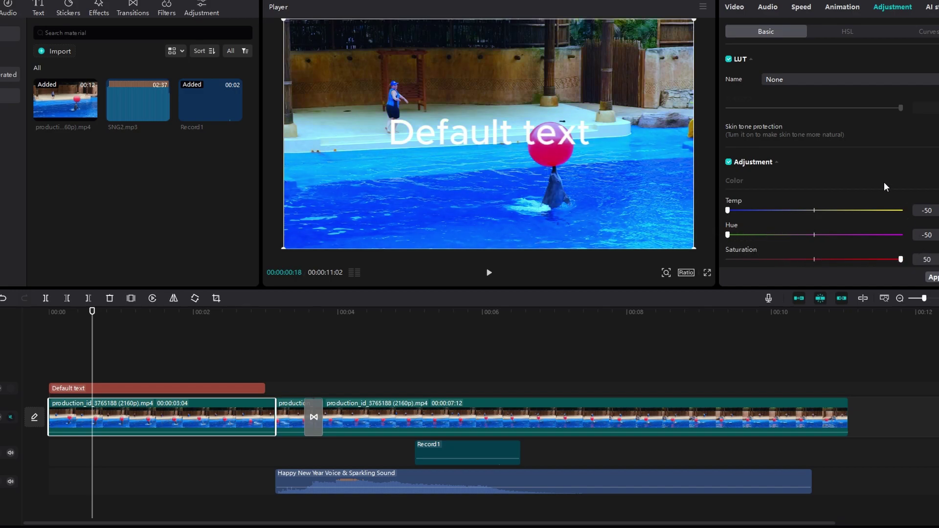
left_click_drag(726, 235, 760, 234)
scroll(807, 221, "down", 3)
left_click_drag(813, 211, 753, 202)
mouse_move(813, 236)
left_mouse_down()
mouse_move(827, 234)
mouse_move(747, 229)
mouse_move(820, 232)
mouse_move(800, 260)
mouse_move(713, 246)
mouse_move(867, 257)
left_mouse_up()
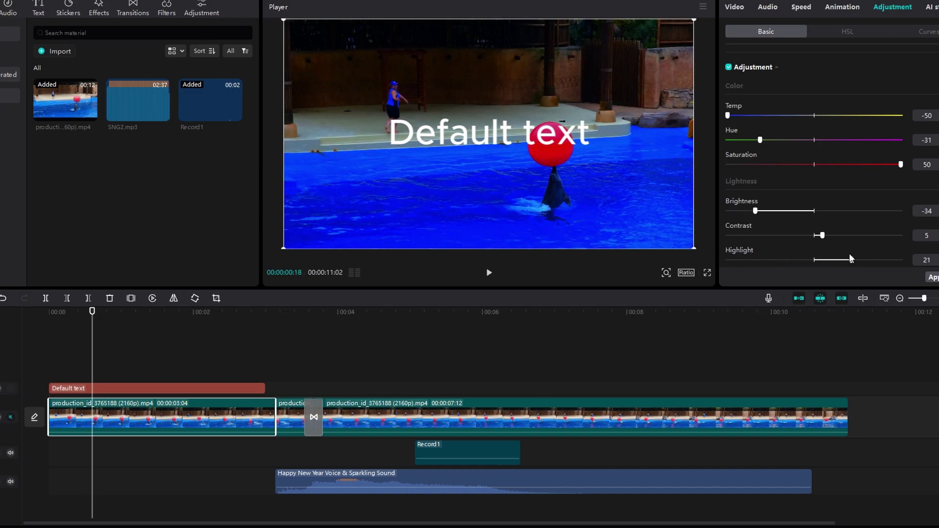
scroll(853, 216, "down", 3)
scroll(853, 216, "down", 2)
left_click_drag(810, 121, 790, 121)
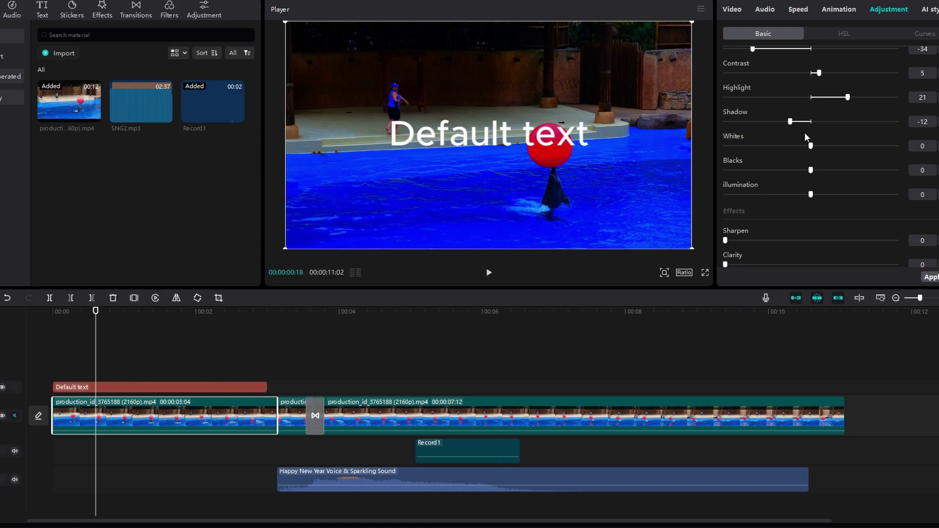
scroll(809, 145, "down", 2)
scroll(810, 145, "down", 2)
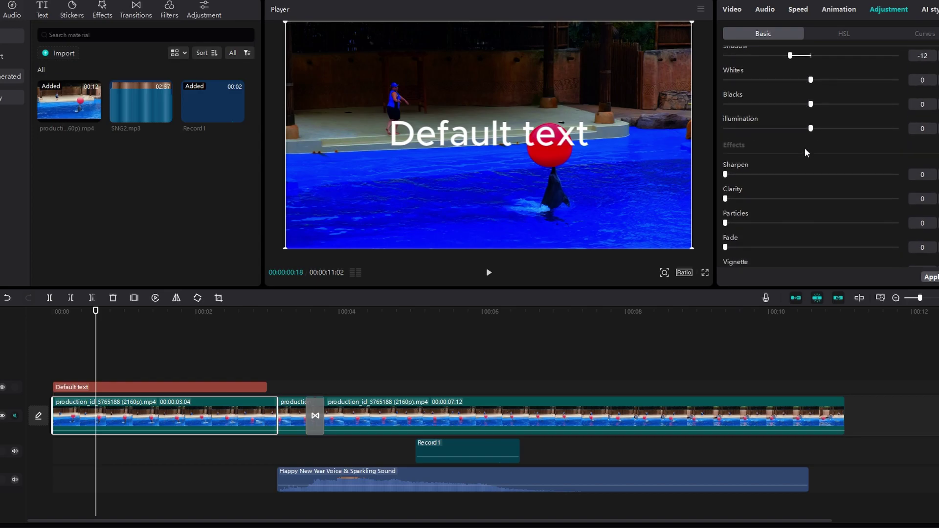
mouse_move(724, 164)
left_mouse_down()
mouse_move(763, 174)
mouse_move(776, 189)
left_mouse_up()
Set the first clip's shadow to -12, sharpen 24, clarity 30 and particles 13, leaving vignette at 0.
left_click(746, 212)
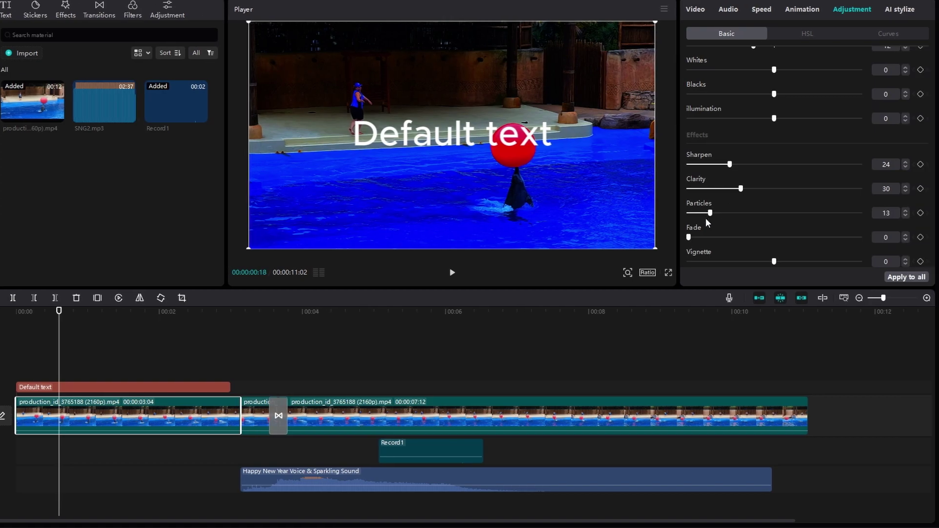
mouse_move(698, 240)
left_mouse_down()
mouse_move(734, 237)
mouse_move(682, 242)
left_mouse_up()
left_click_drag(780, 262, 772, 264)
Use 'Apply to all' to copy the first clip's colour adjustment to every video clip.
left_click(891, 281)
Add a Custom adjustment layer over 00:04–00:07, preview it, and move Adjustment1 below the Default text.
left_click(168, 10)
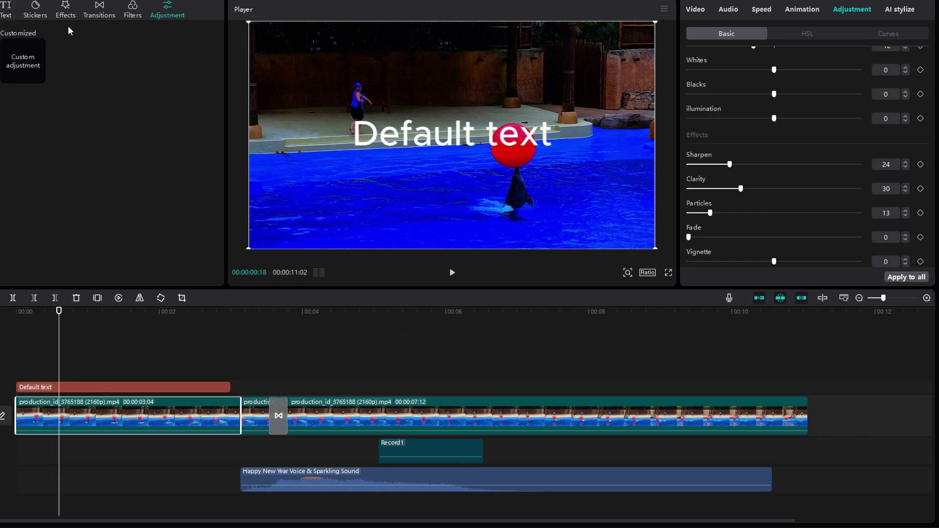
mouse_move(32, 70)
left_mouse_down()
mouse_move(124, 156)
mouse_move(326, 394)
left_mouse_up()
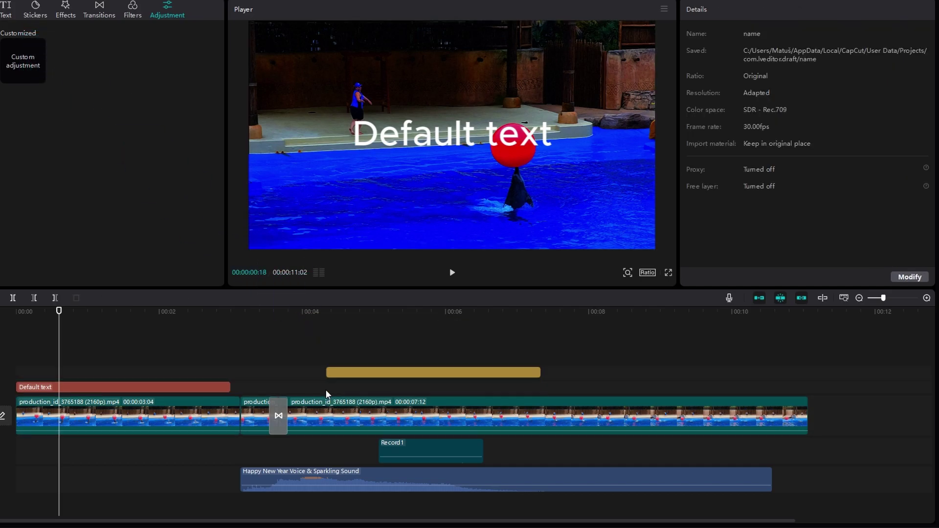
key("space")
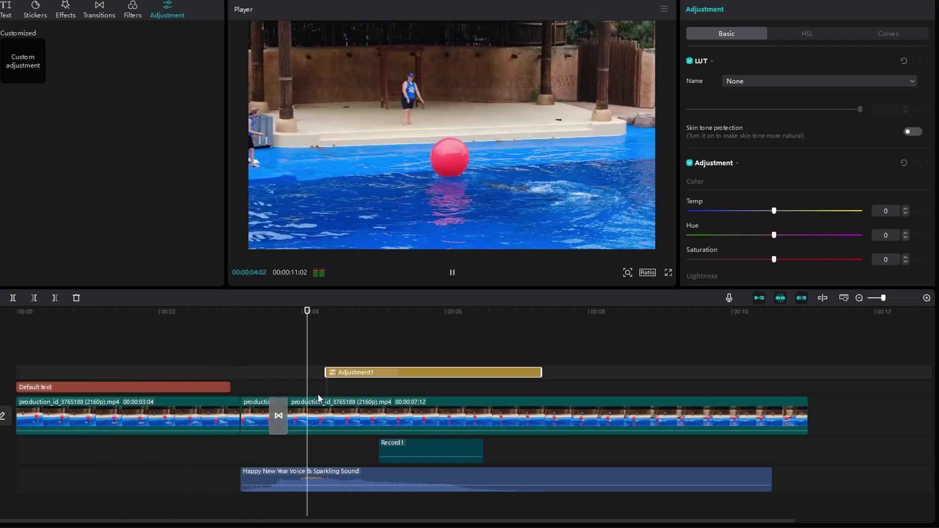
key("space")
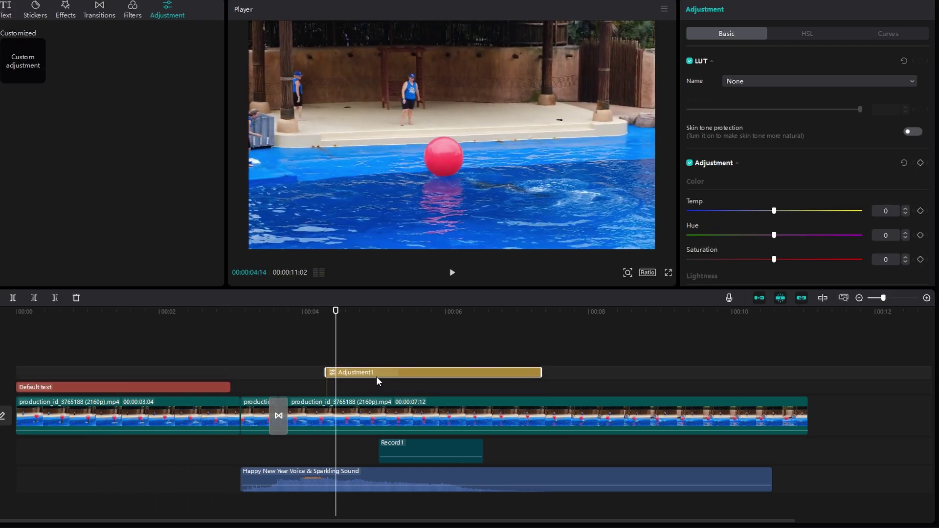
left_click_drag(378, 379, 386, 393)
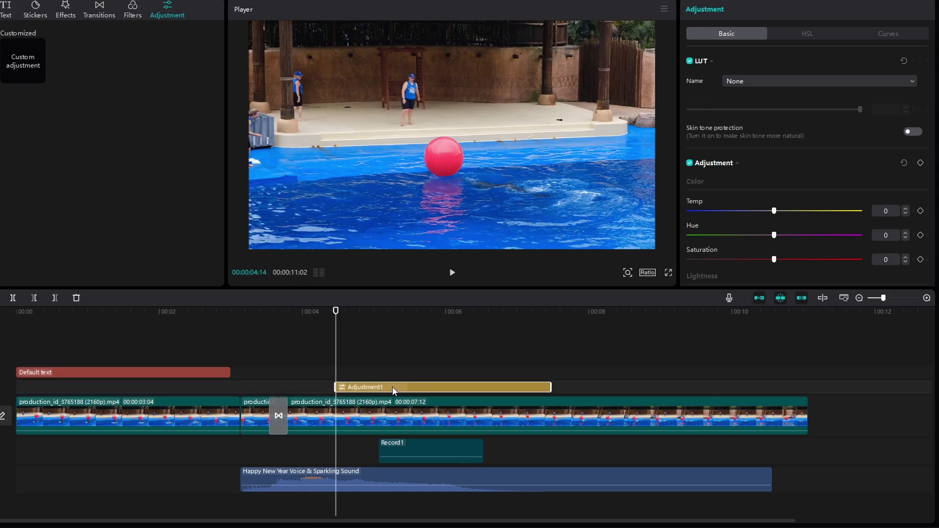